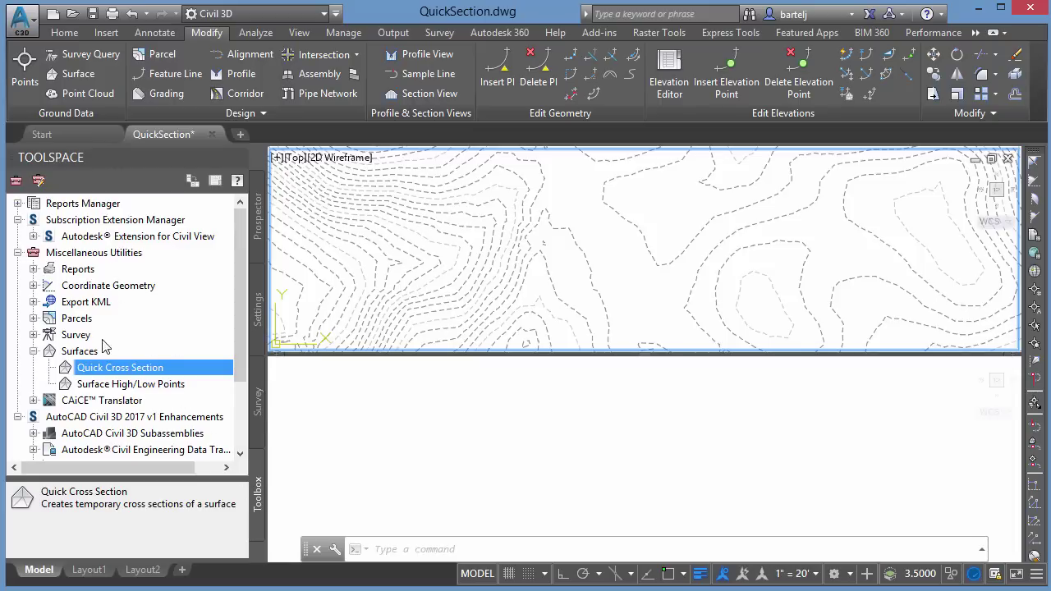
Launch Quick Cross Section, select the contour surface, and choose the 3p option
double_click(153, 372)
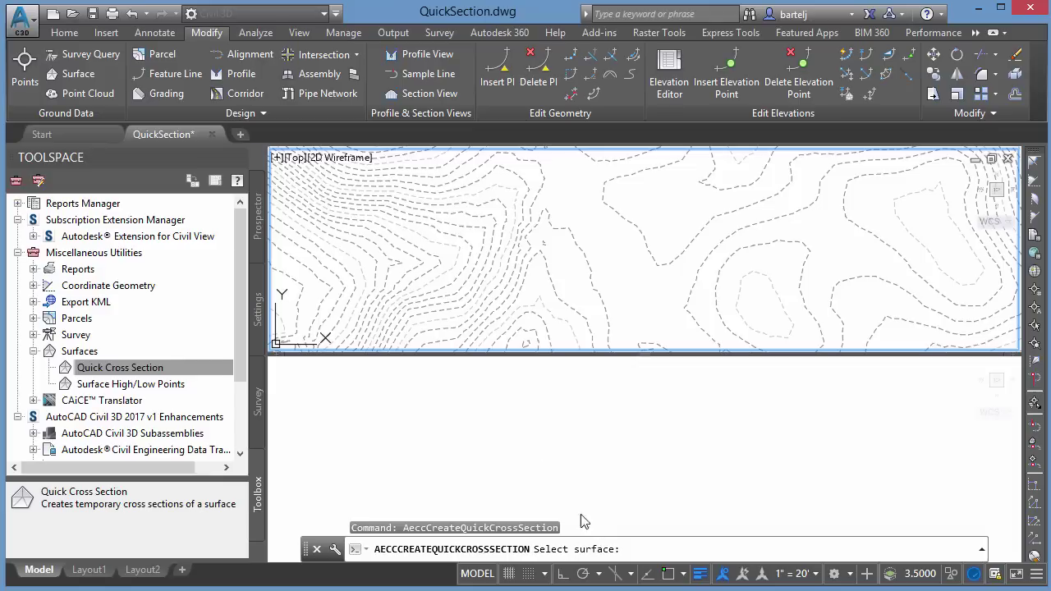
click(450, 233)
key(Return)
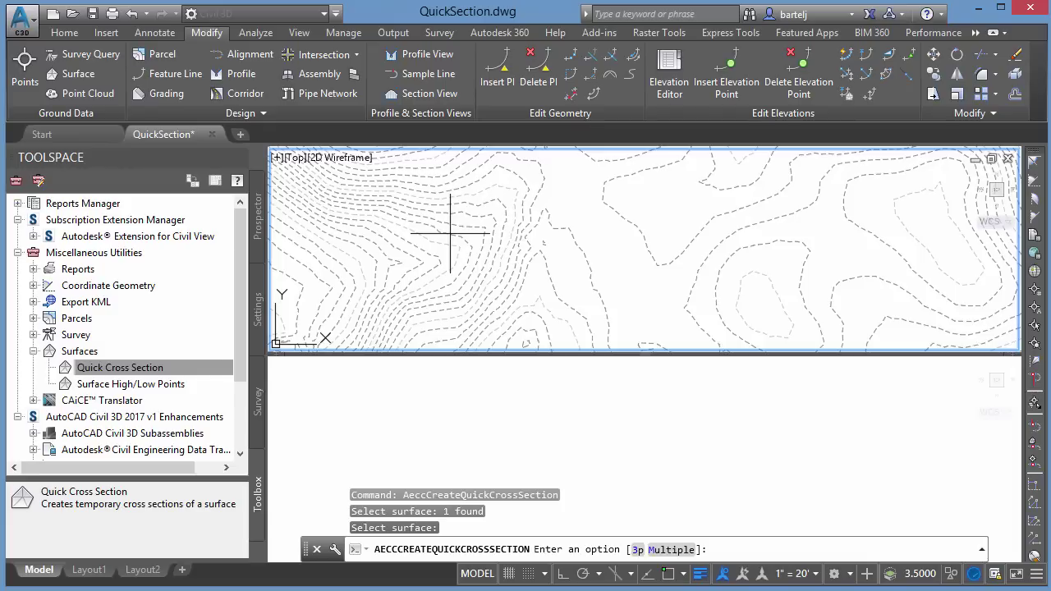
click(637, 552)
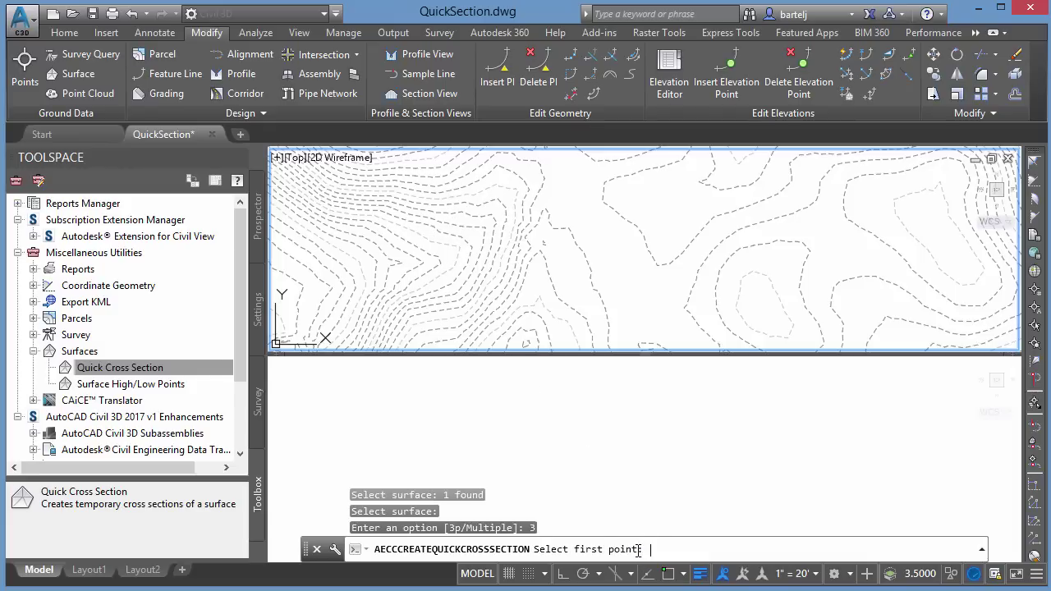
Pick the diagonal section line's two endpoints and facing direction, then activate the lower viewport
click(436, 178)
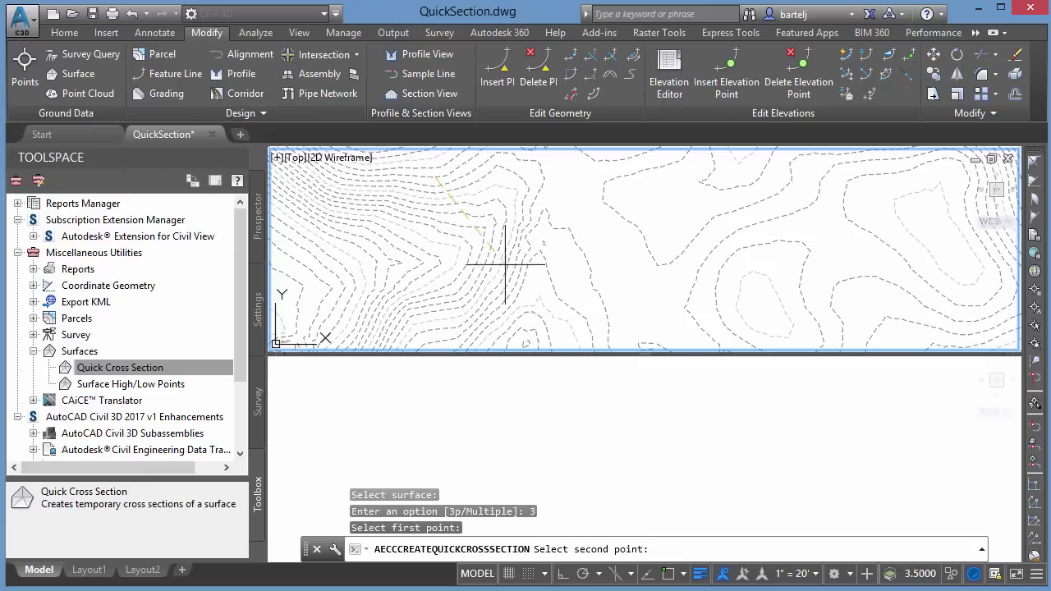
click(544, 305)
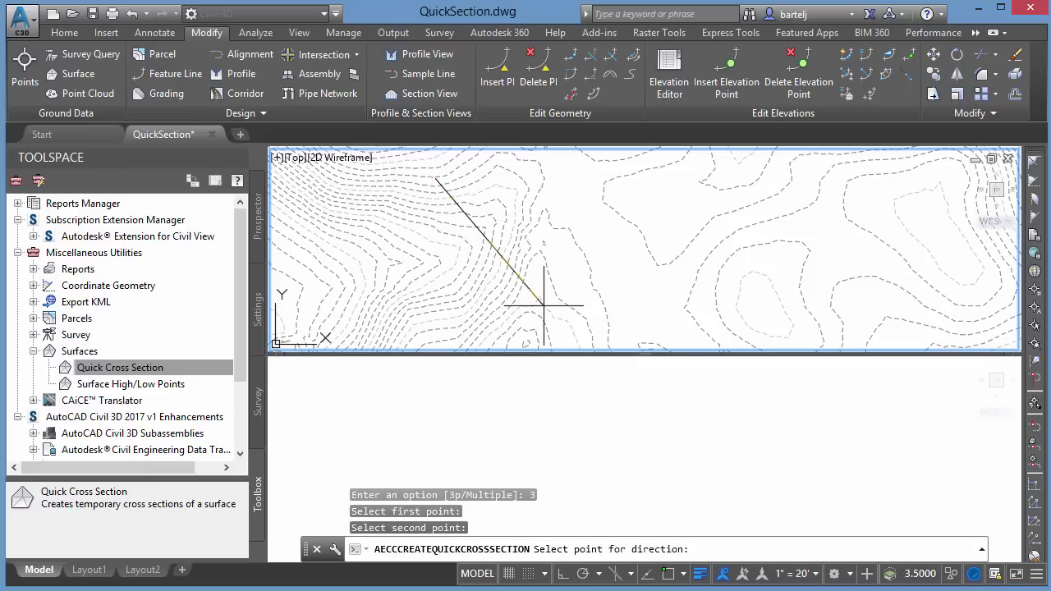
click(422, 299)
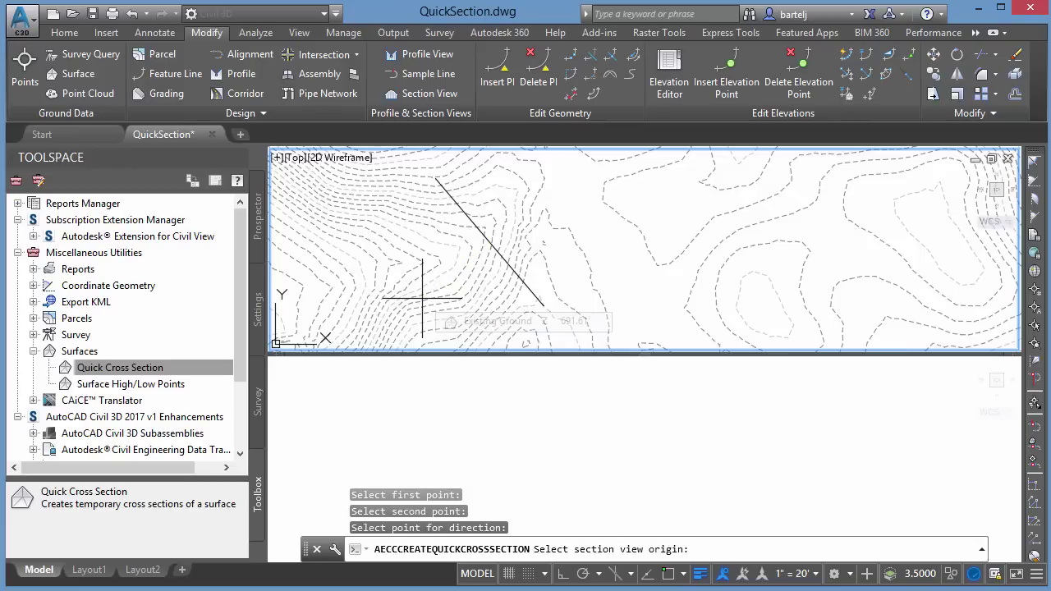
click(577, 475)
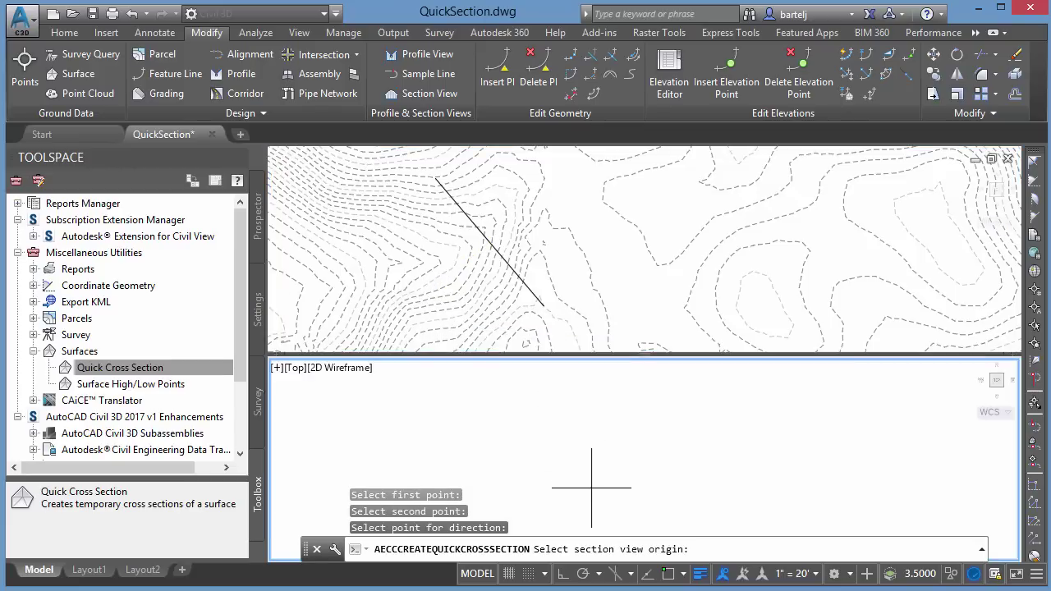
Place the section view origin in the lower viewport using the Road Section view style
click(592, 488)
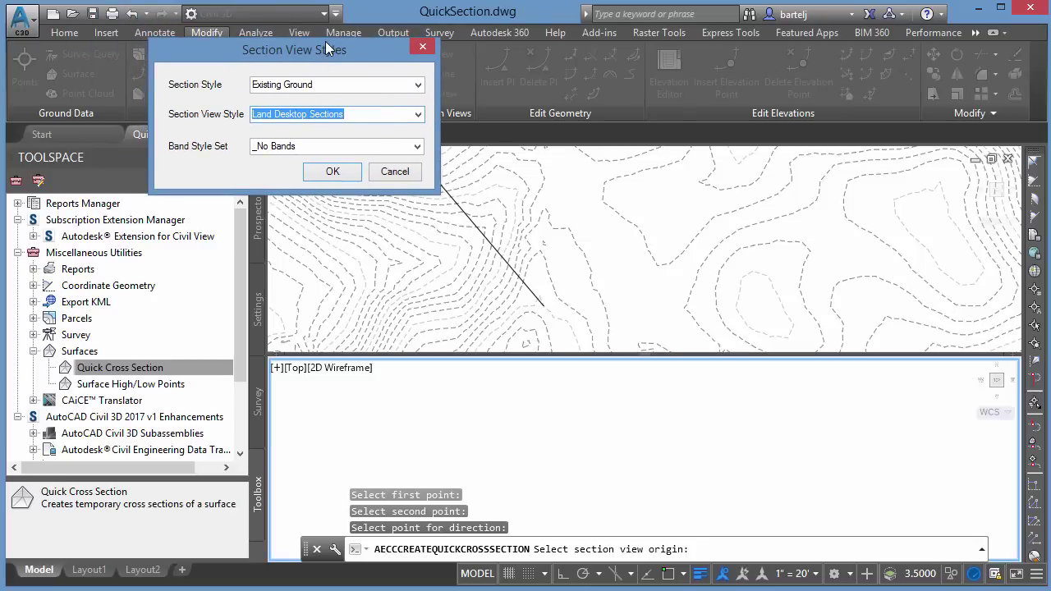
click(418, 115)
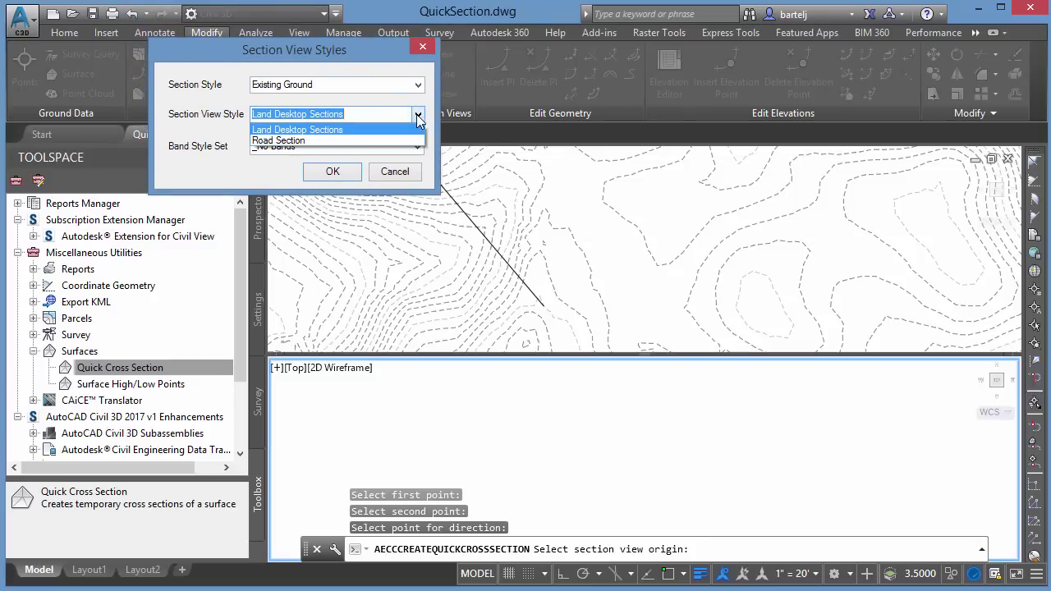
click(320, 143)
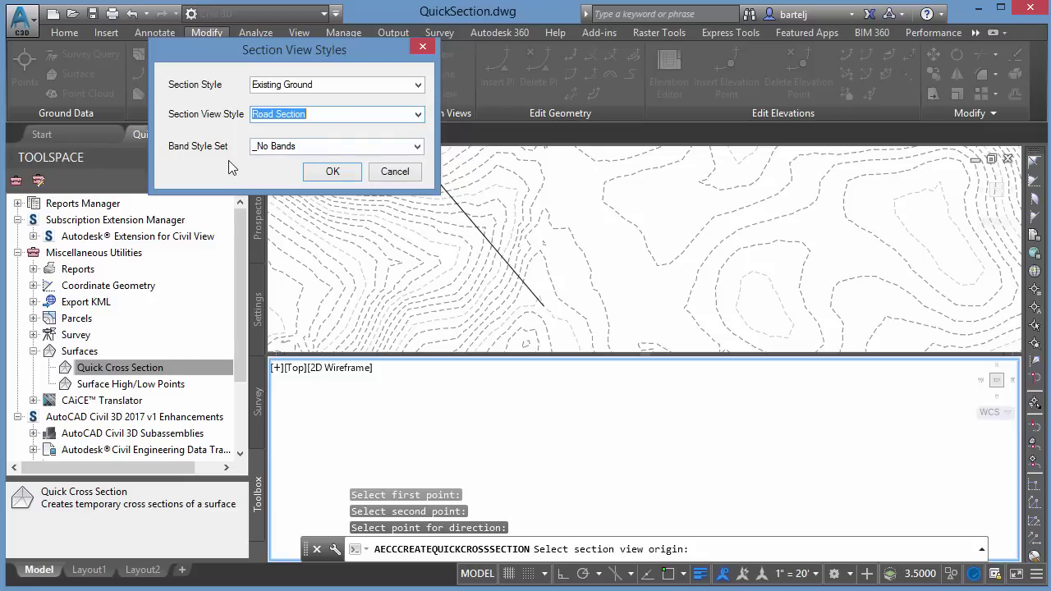
click(333, 171)
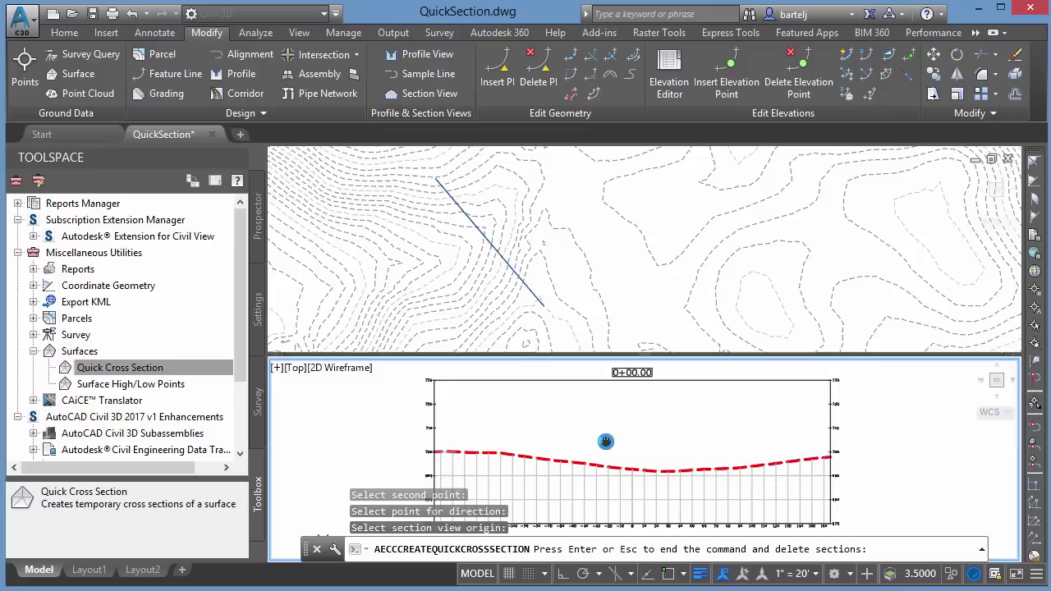
Pan and zoom over the 0+00.00 ground profile, then end the command to delete it
middle_drag(614, 441, 706, 442)
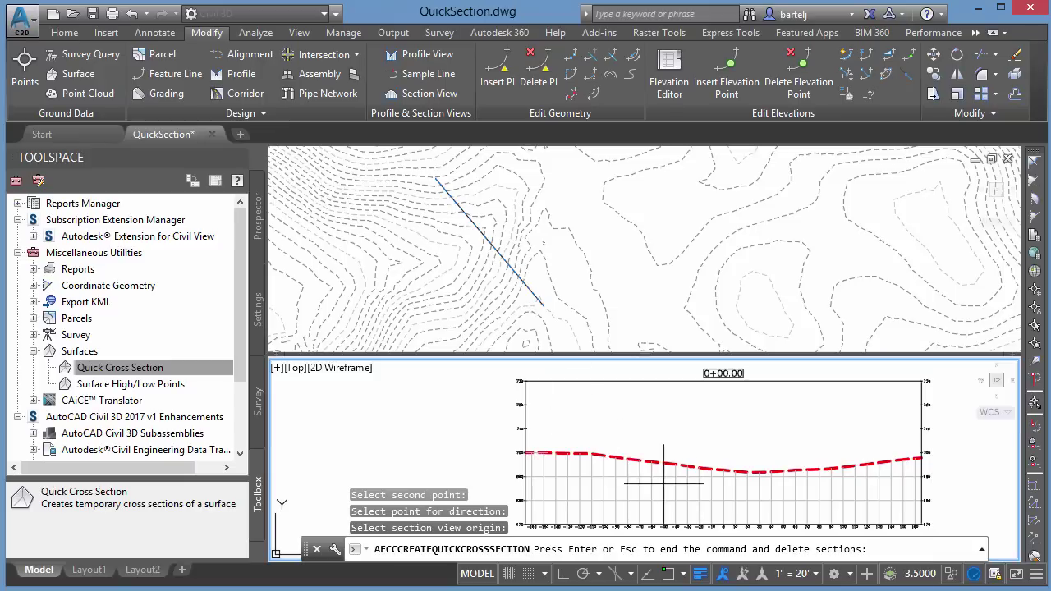
middle_drag(667, 487, 669, 489)
scroll(704, 459, up, 5)
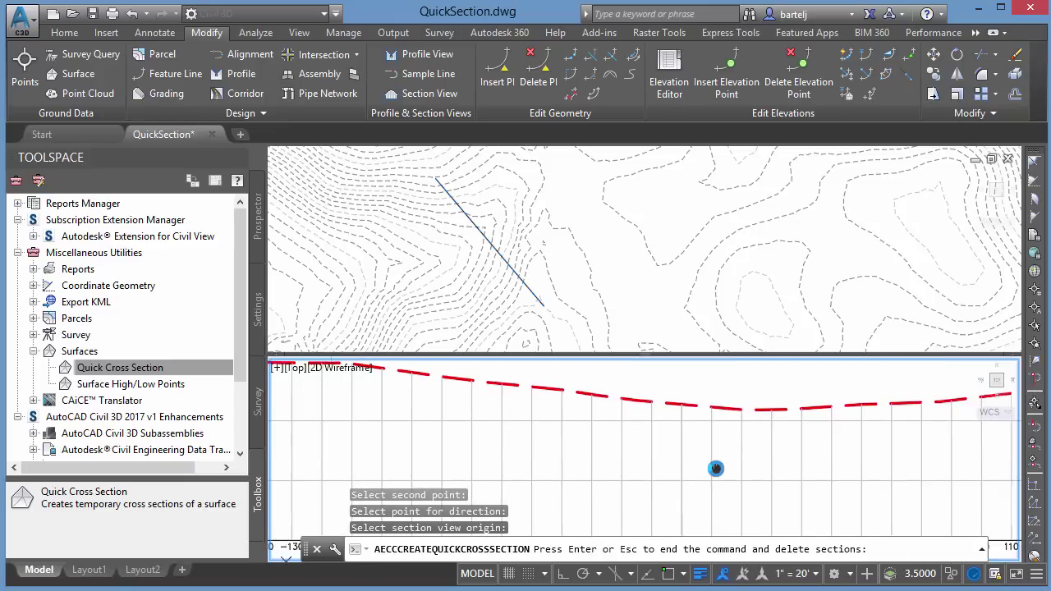
scroll(707, 459, down, 4)
scroll(707, 458, down, 1)
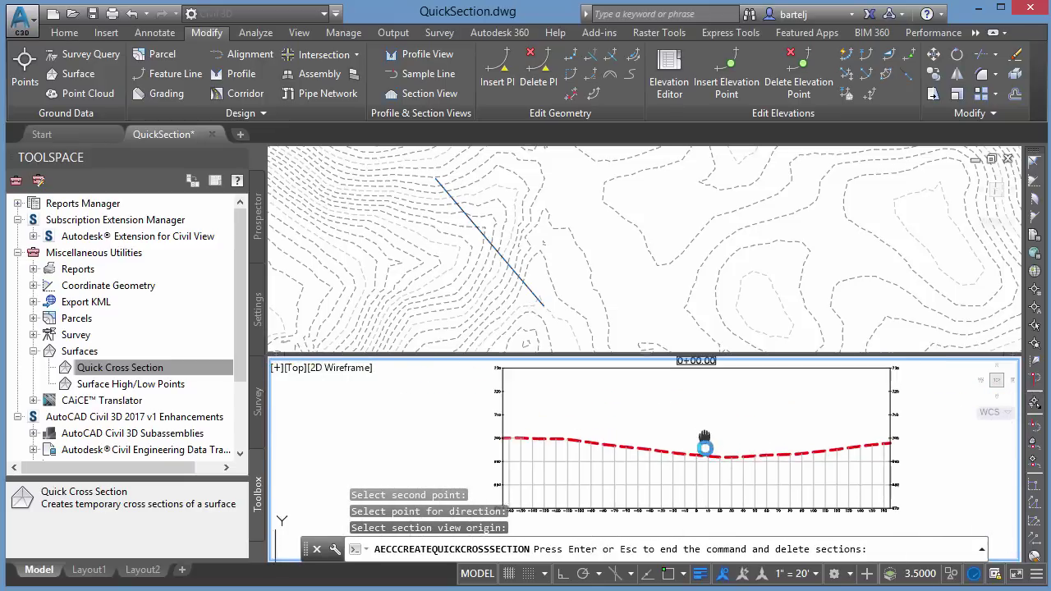
middle_drag(707, 457, 707, 452)
scroll(707, 452, down, 2)
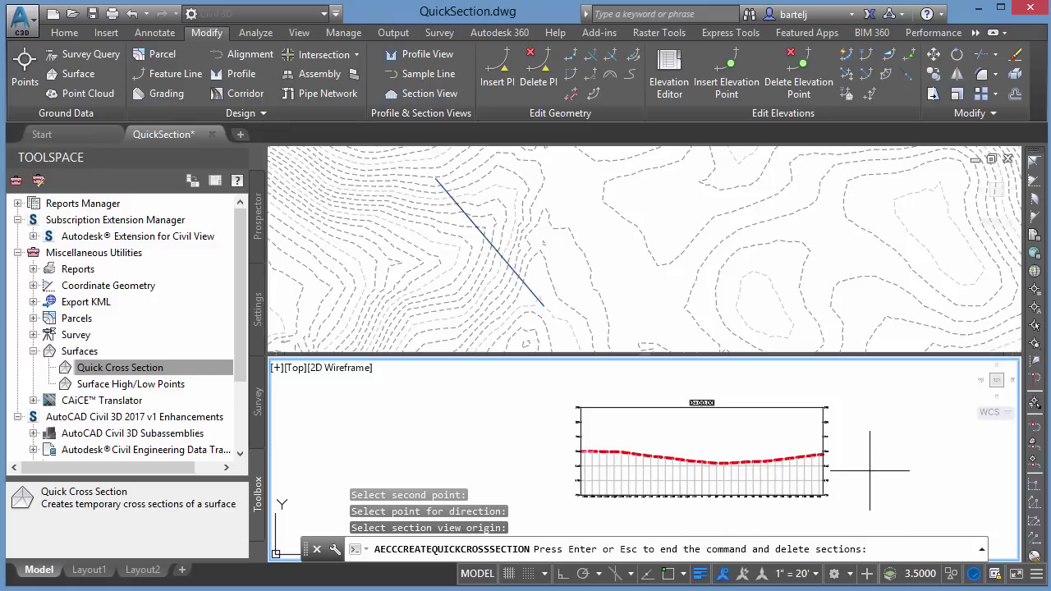
key(Return)
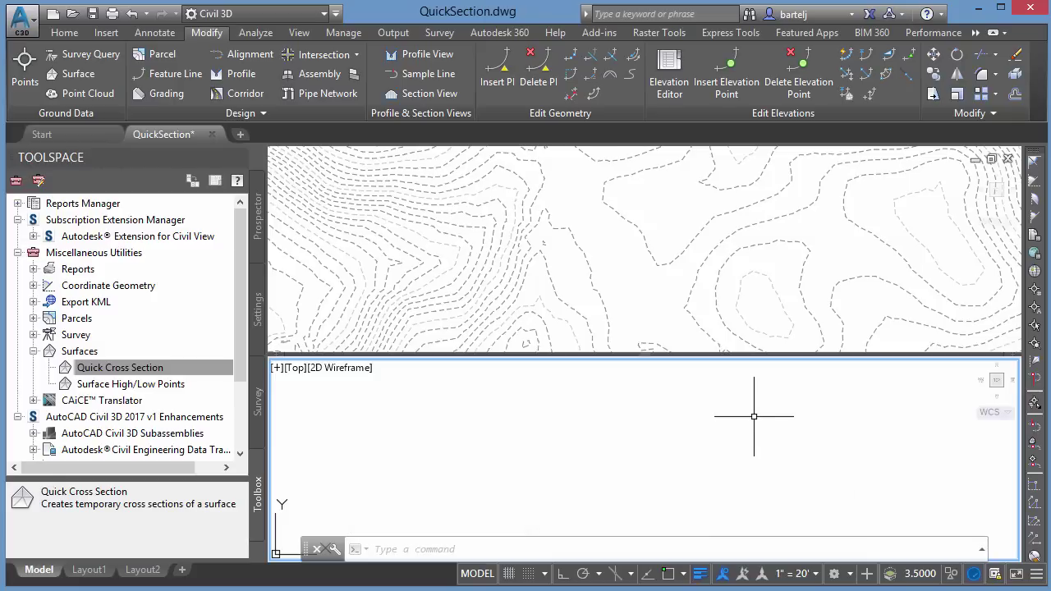
Rerun Quick Cross Section, select the contour surface, and choose the Multiple option
click(161, 371)
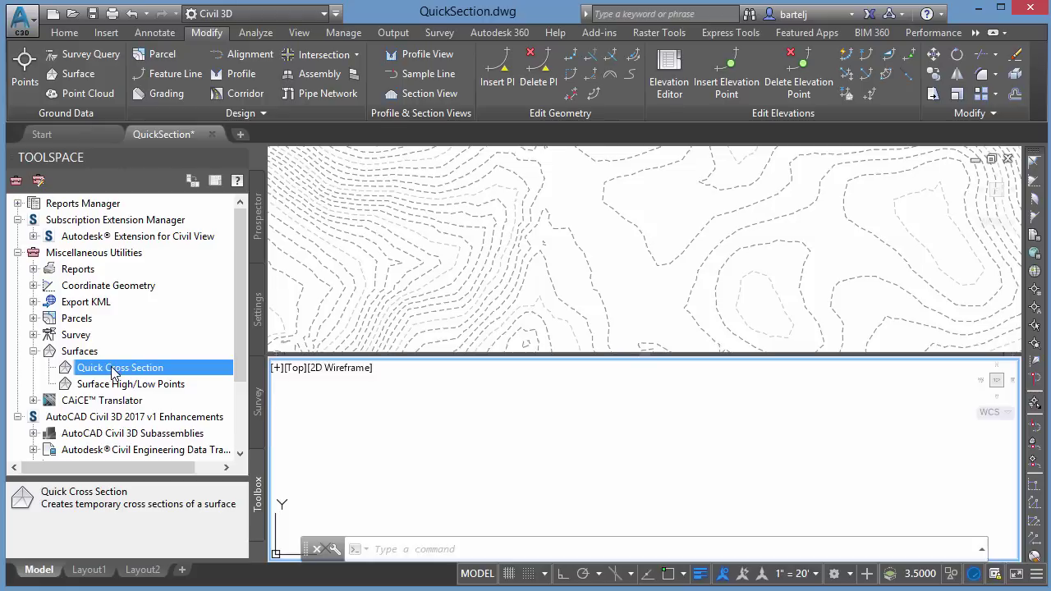
double_click(113, 372)
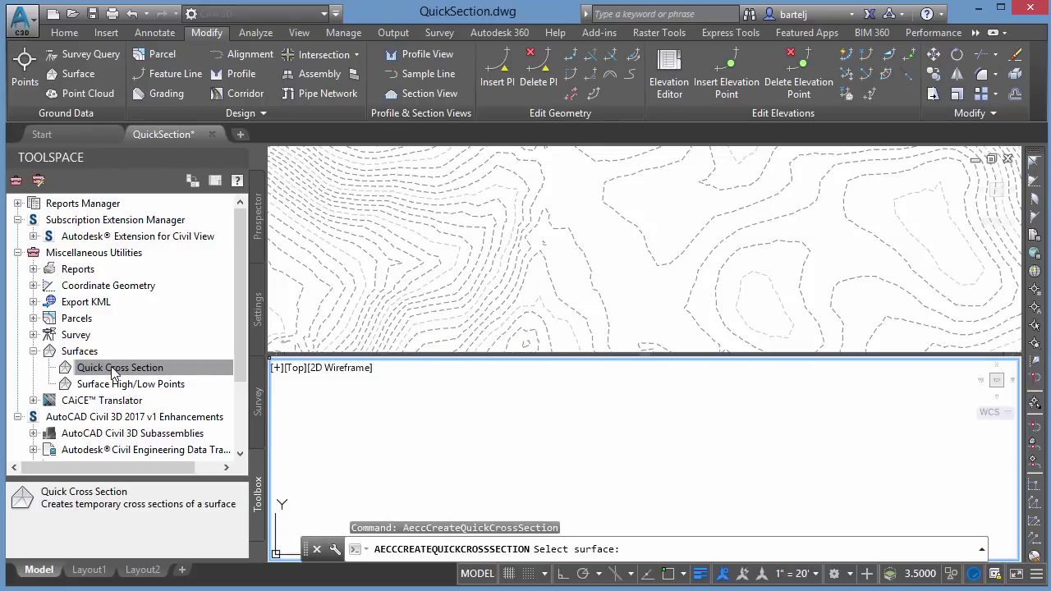
click(469, 255)
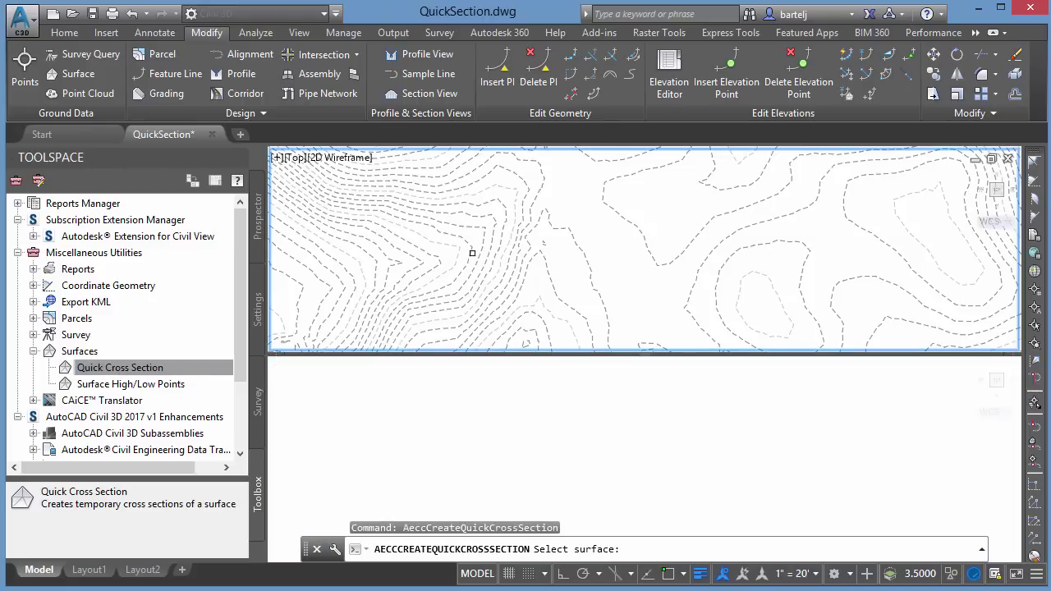
click(474, 254)
key(Return)
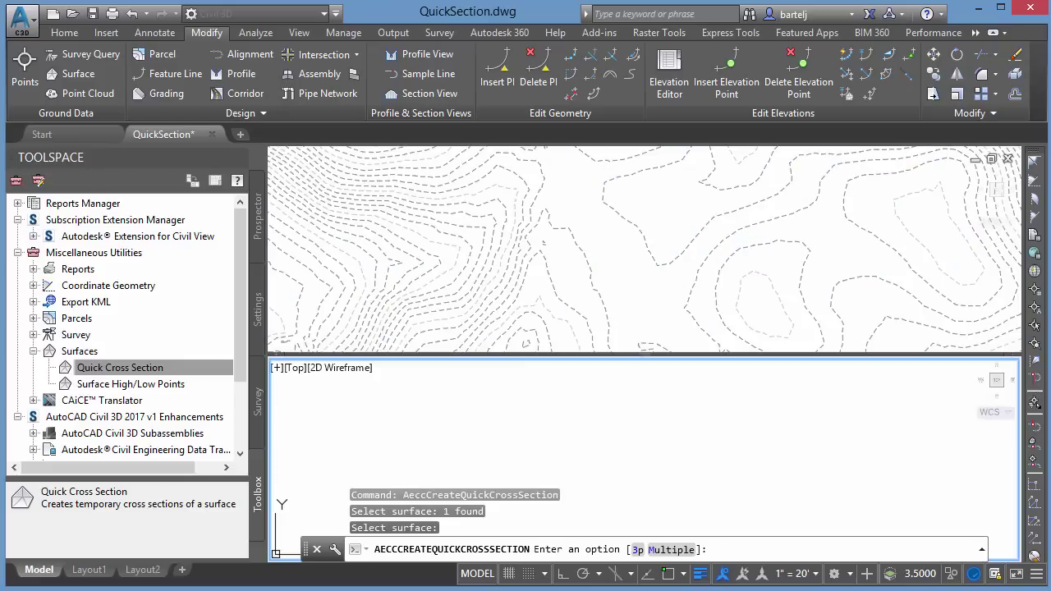
click(669, 550)
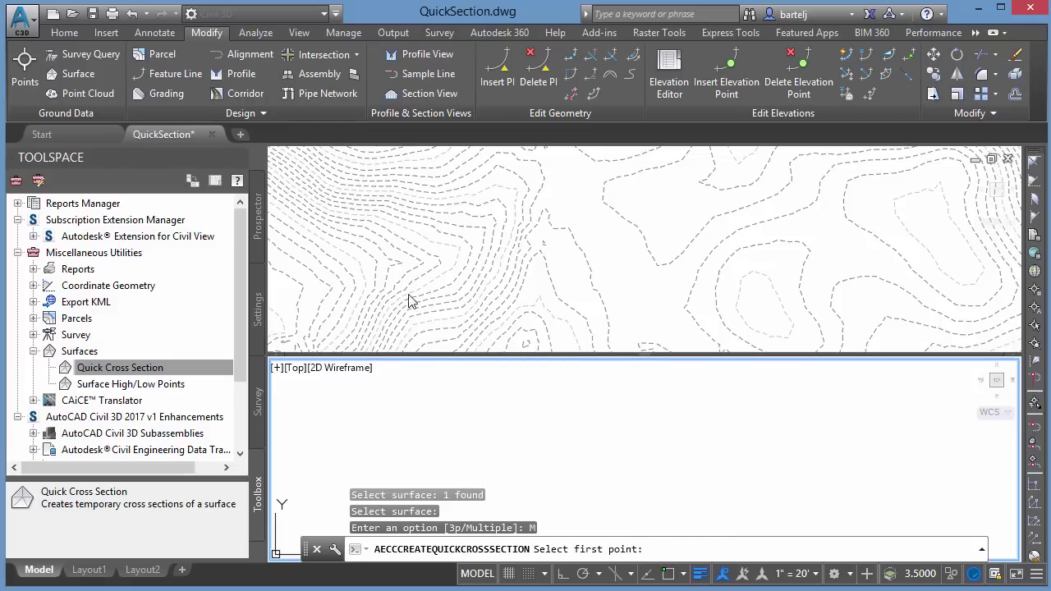
Trace a three-point section line across the contours in the upper viewport
click(348, 289)
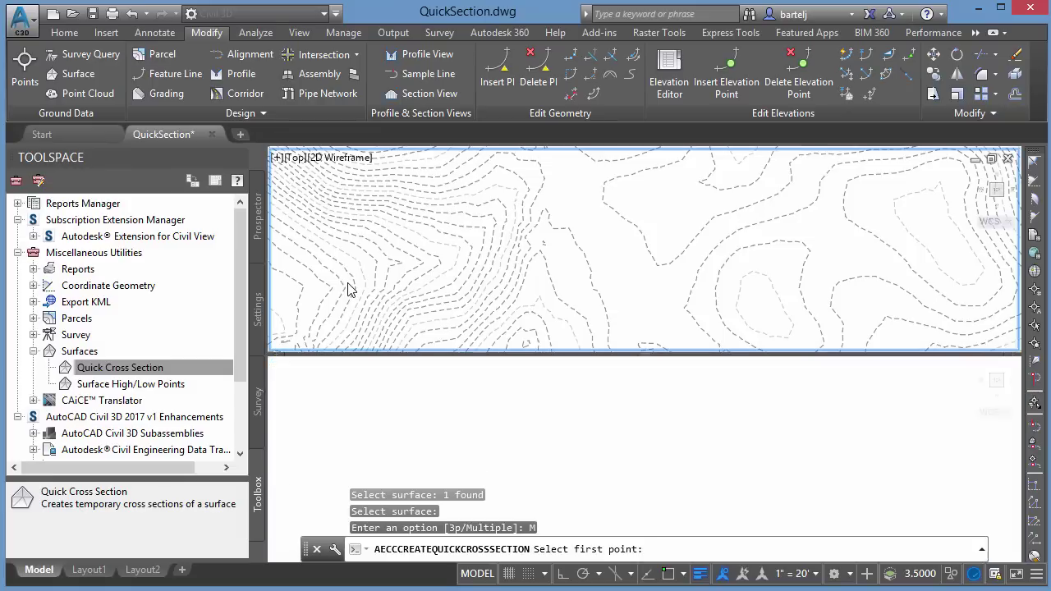
click(345, 287)
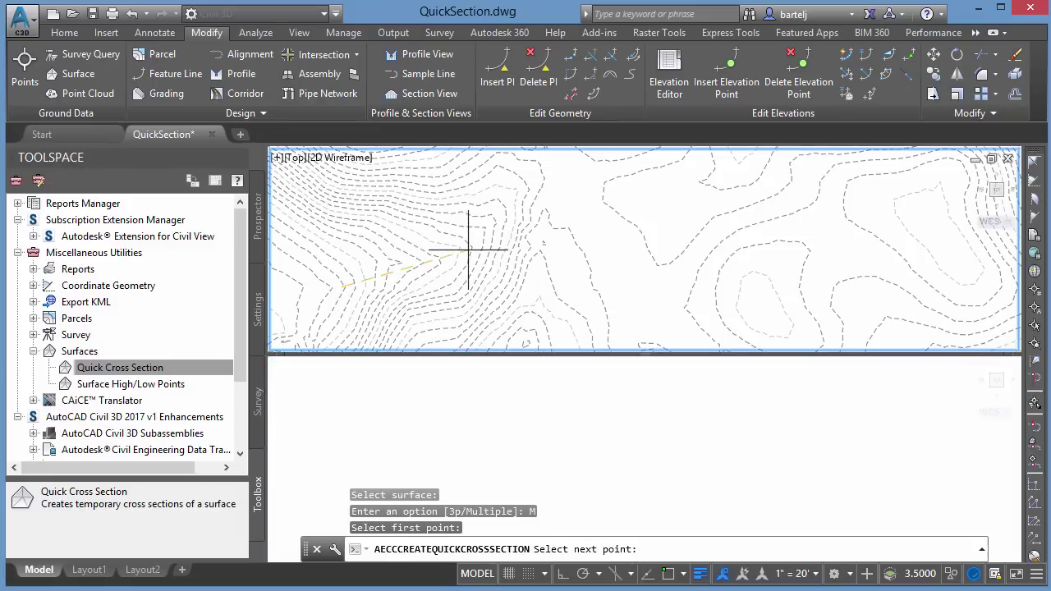
click(470, 249)
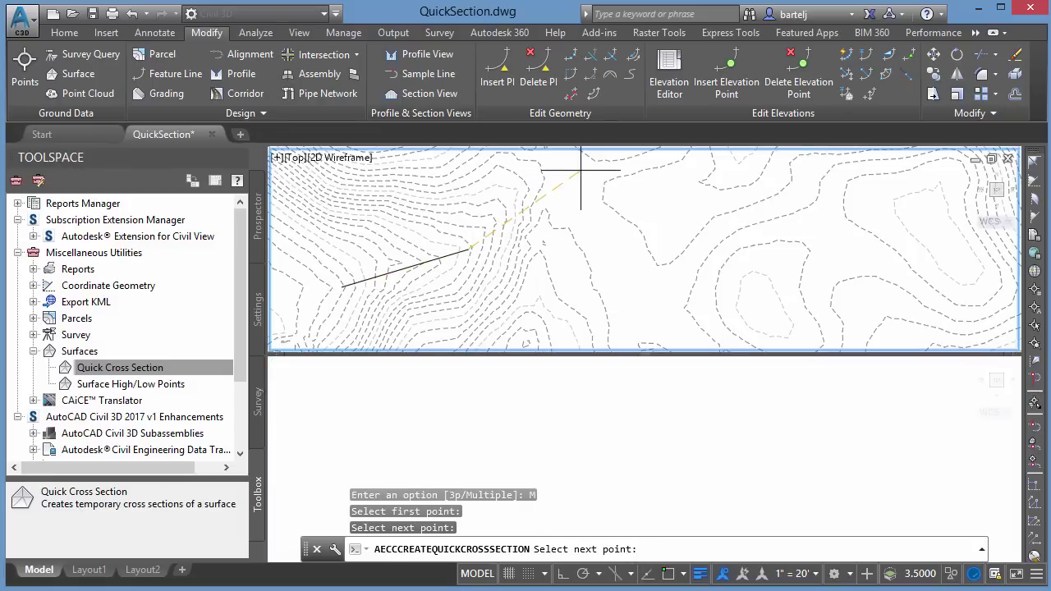
click(572, 170)
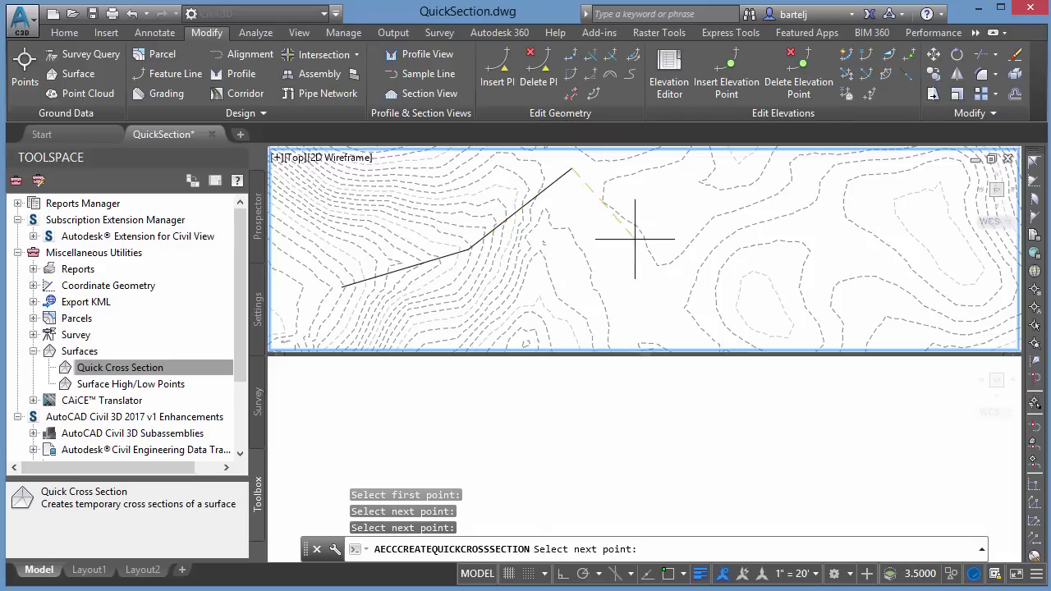
key(Return)
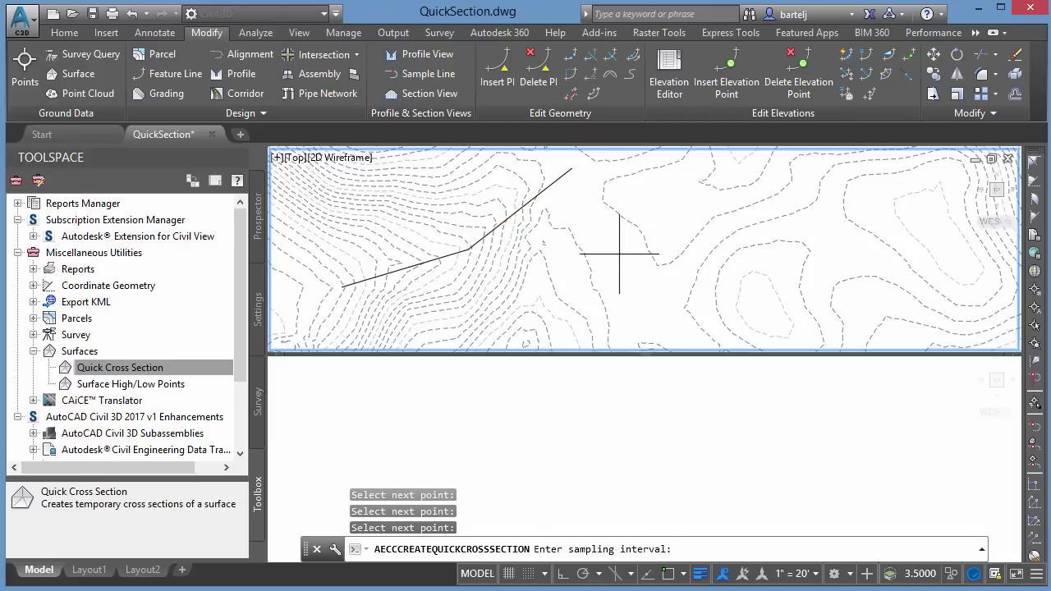
Set a sampling interval of 50 and left and right swath widths of 100
text(50)
key(Return)
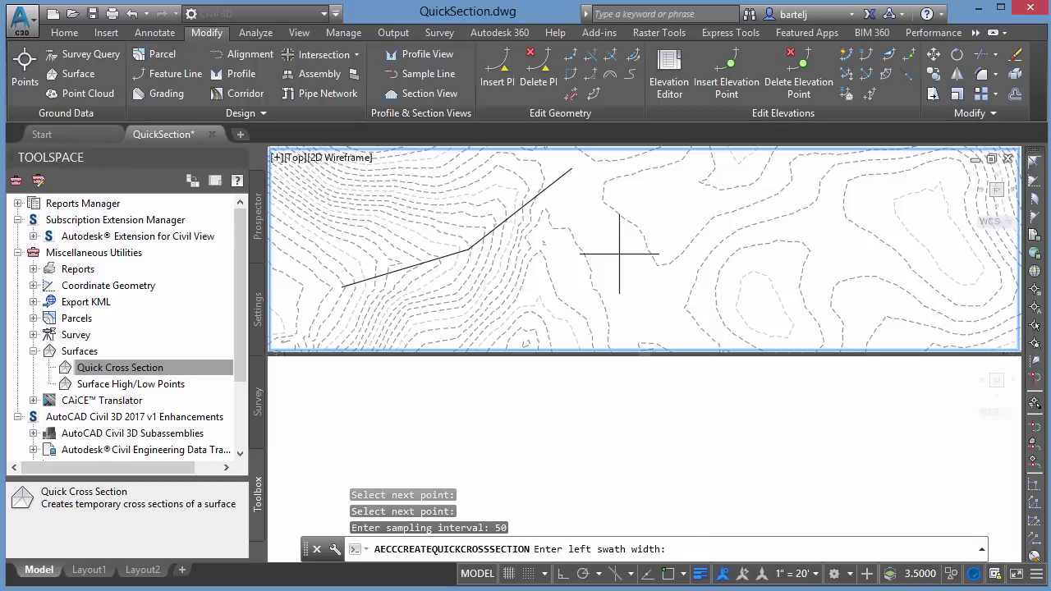
text(100)
key(Return)
text(100)
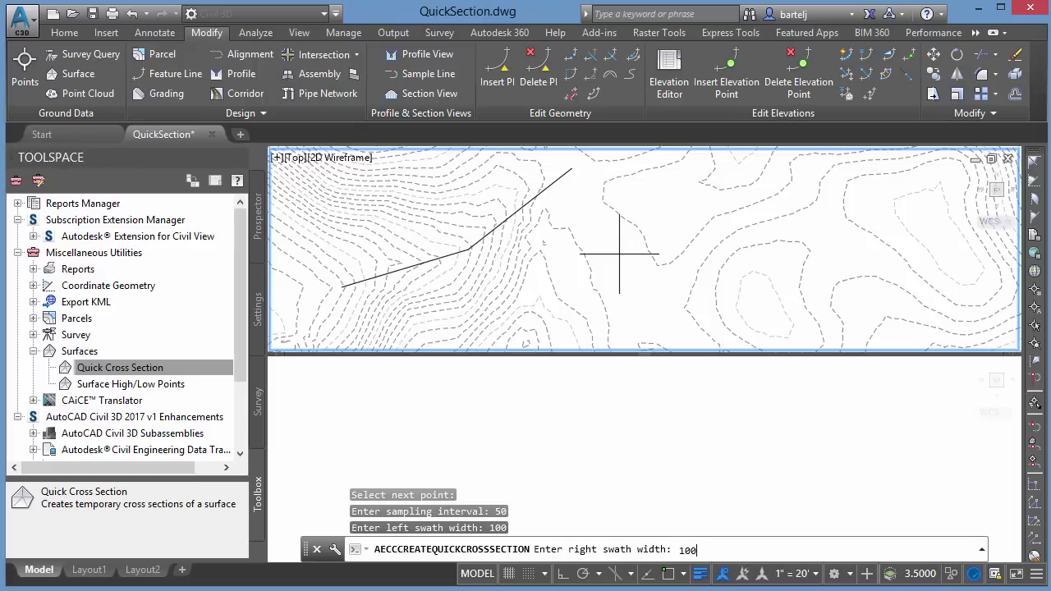
key(Return)
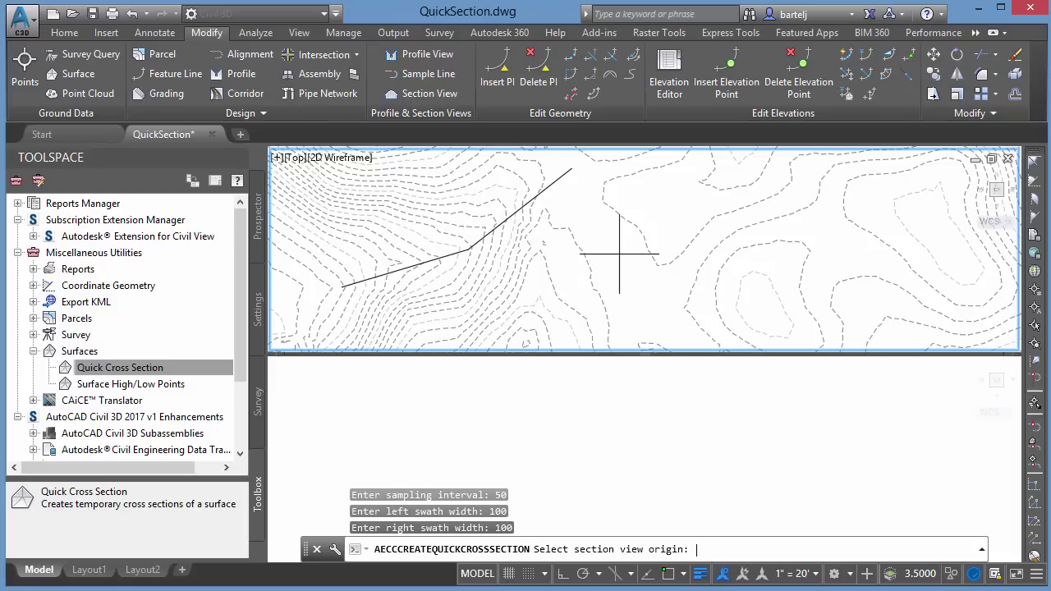
Place the section view origin in the lower viewport and create sections with Road Section style
click(445, 462)
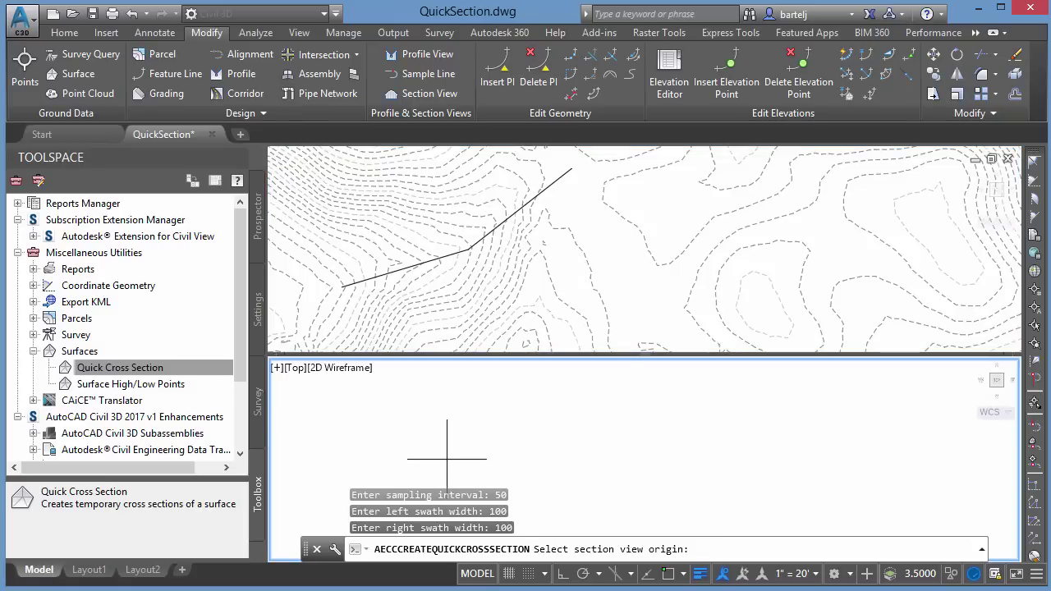
click(594, 504)
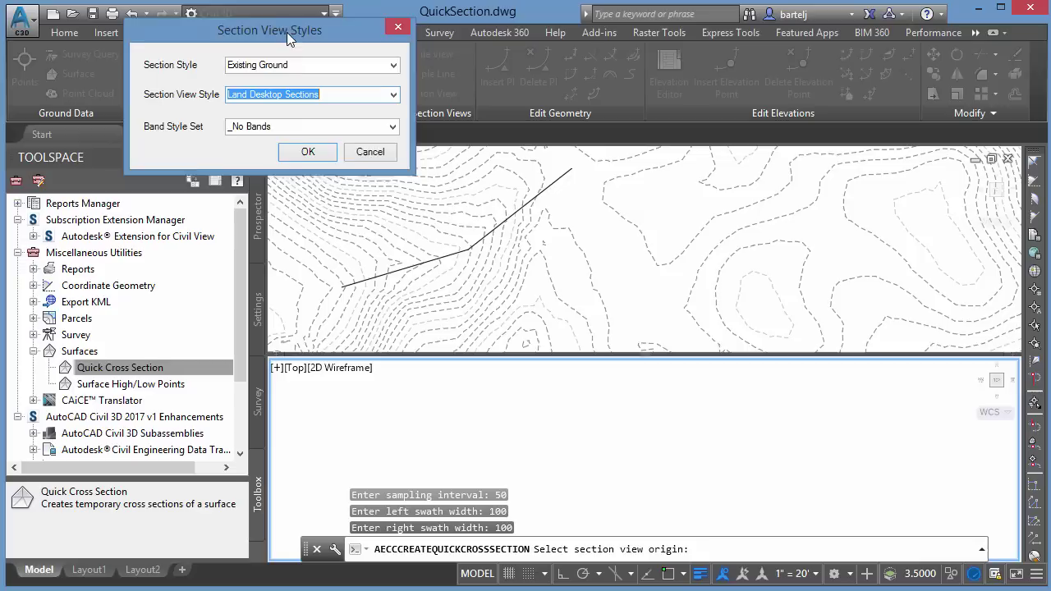
click(393, 102)
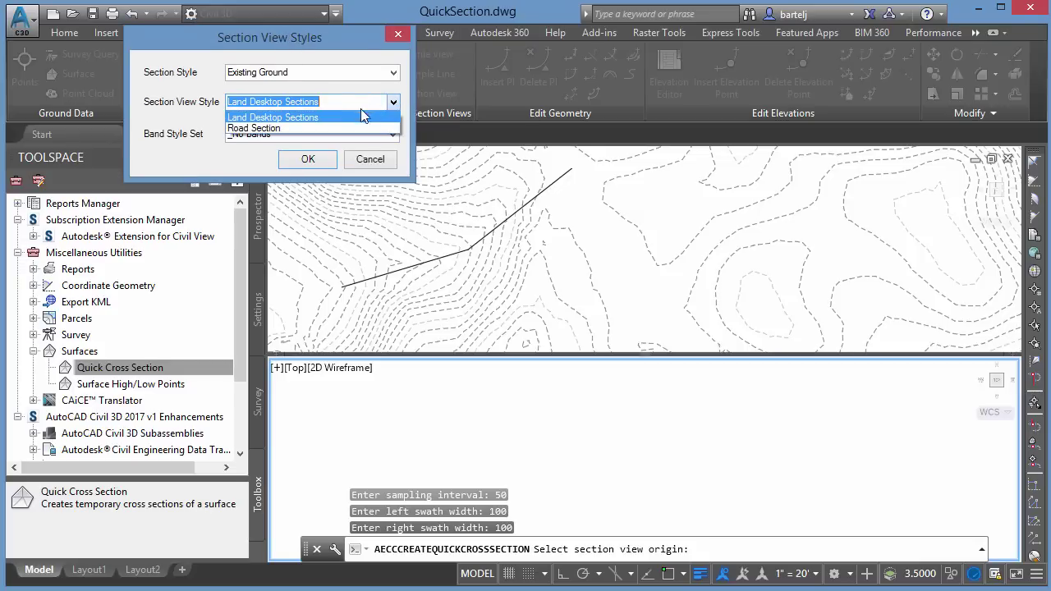
click(256, 125)
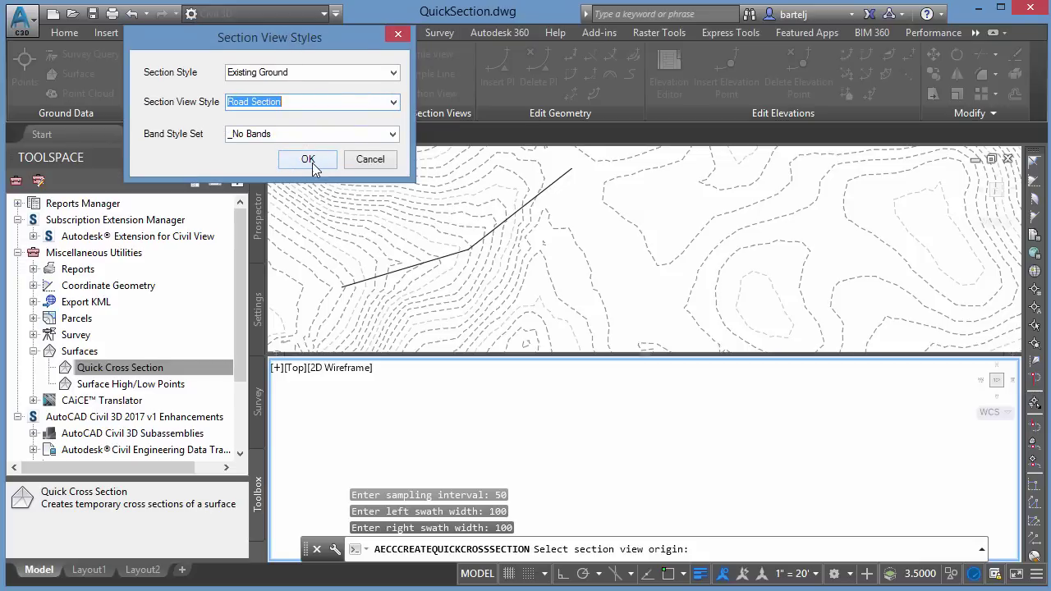
click(322, 163)
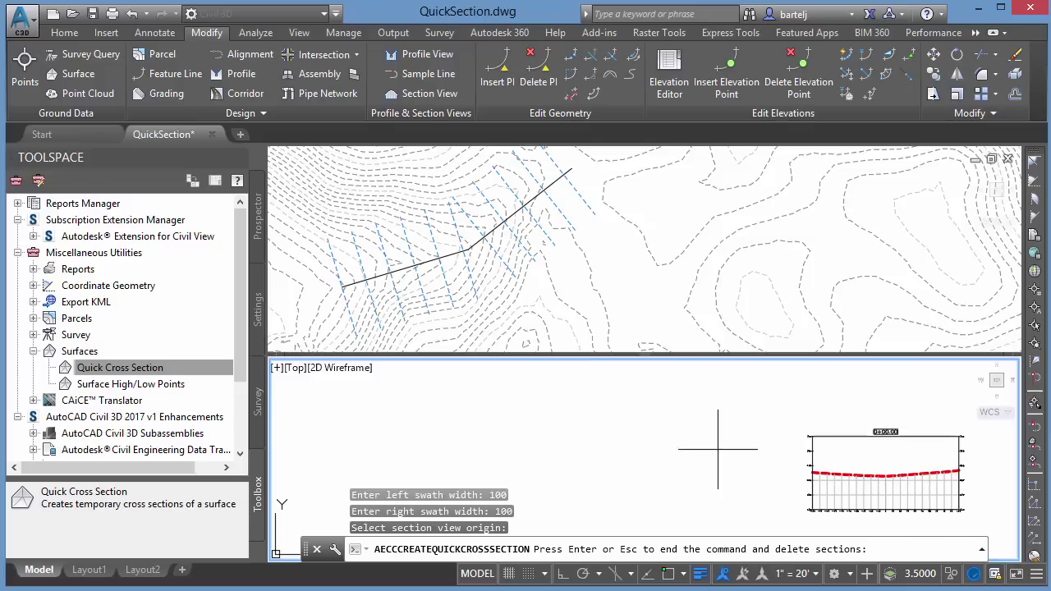
Zoom and pan the lower viewport to inspect sections 0+00.00, 0+50.00 and 1+00.00
scroll(610, 425, up, 2)
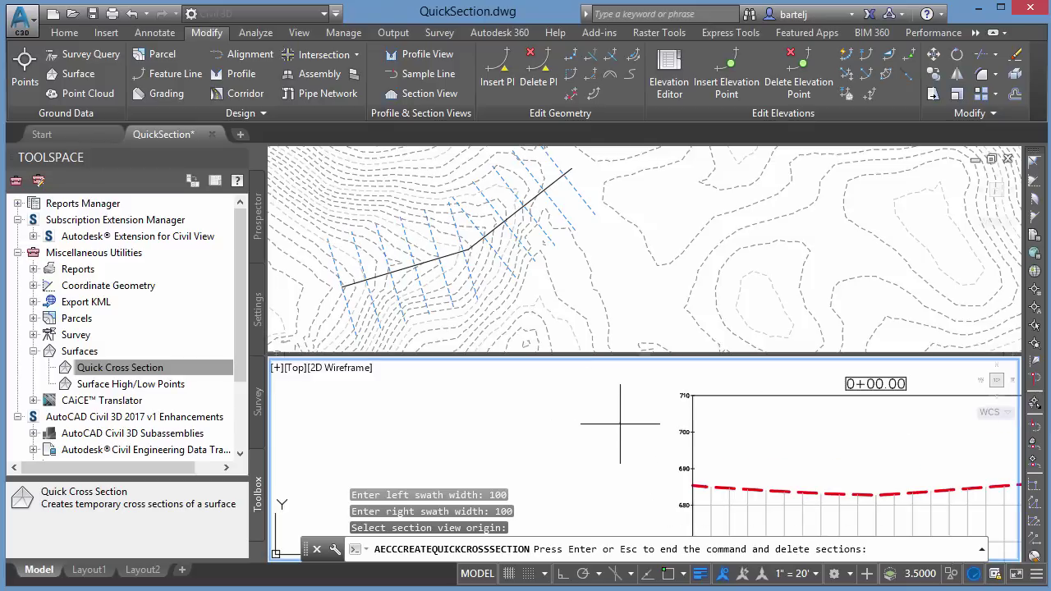
middle_drag(633, 441, 517, 408)
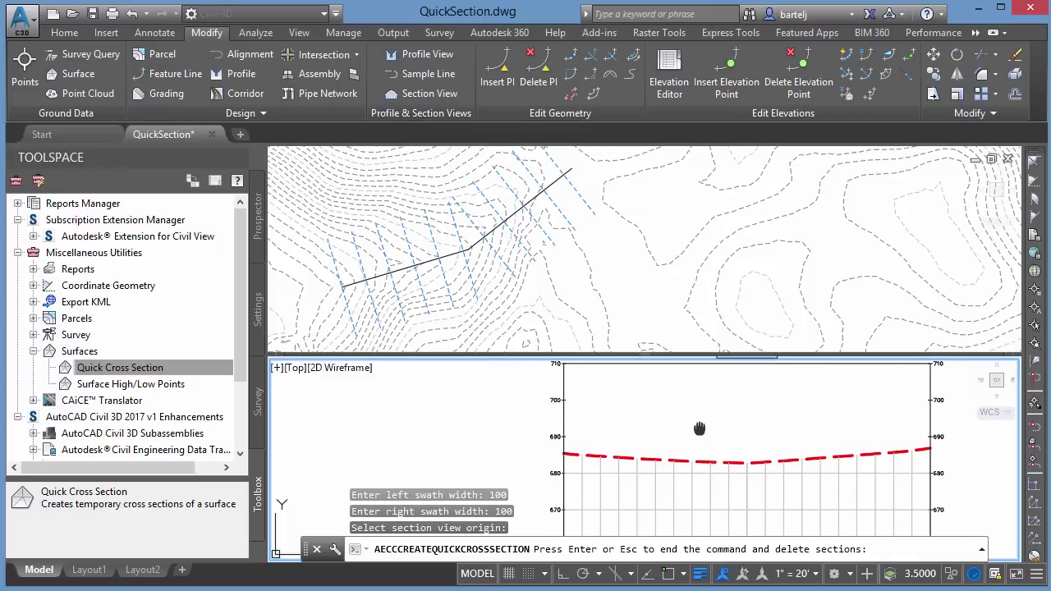
scroll(629, 422, down, 3)
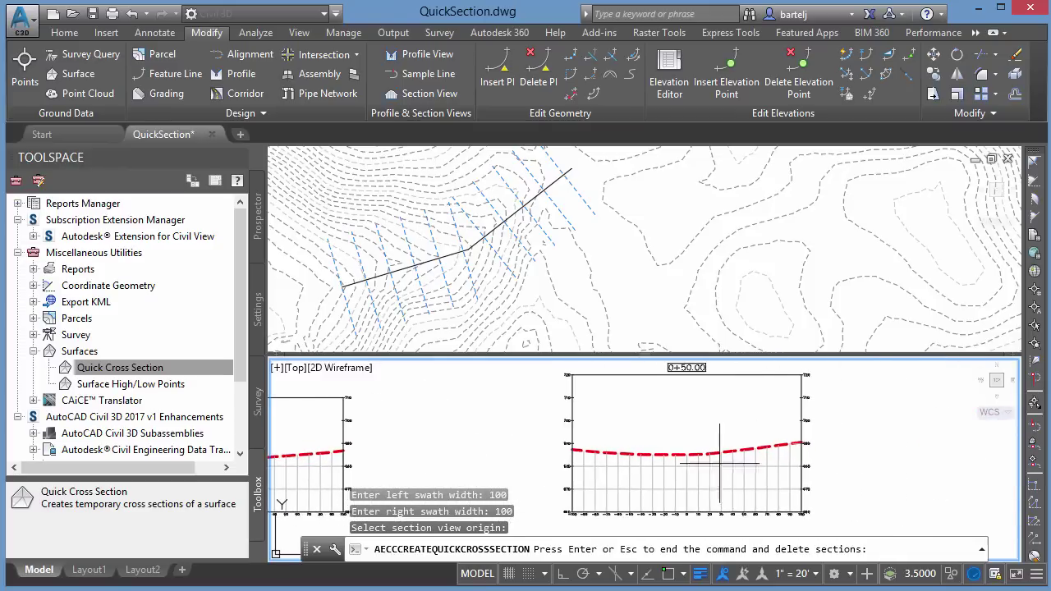
middle_drag(802, 453, 547, 449)
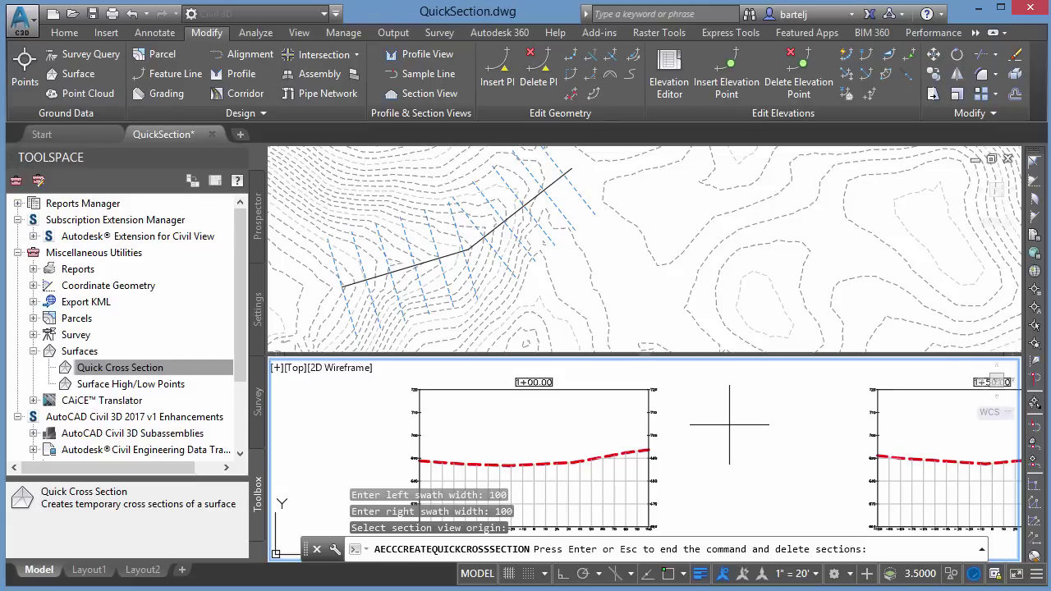
key(Return)
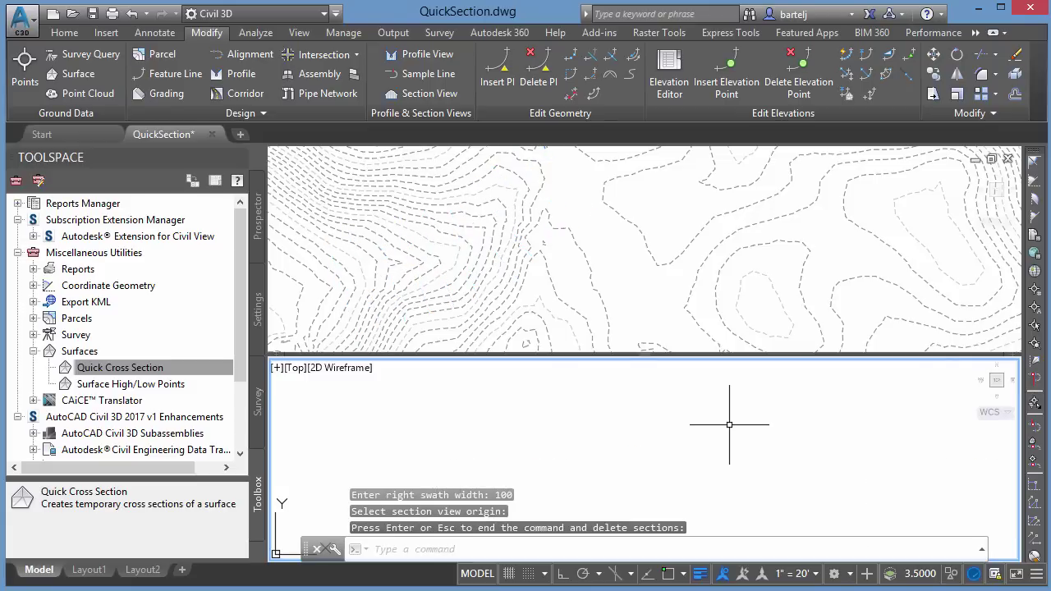